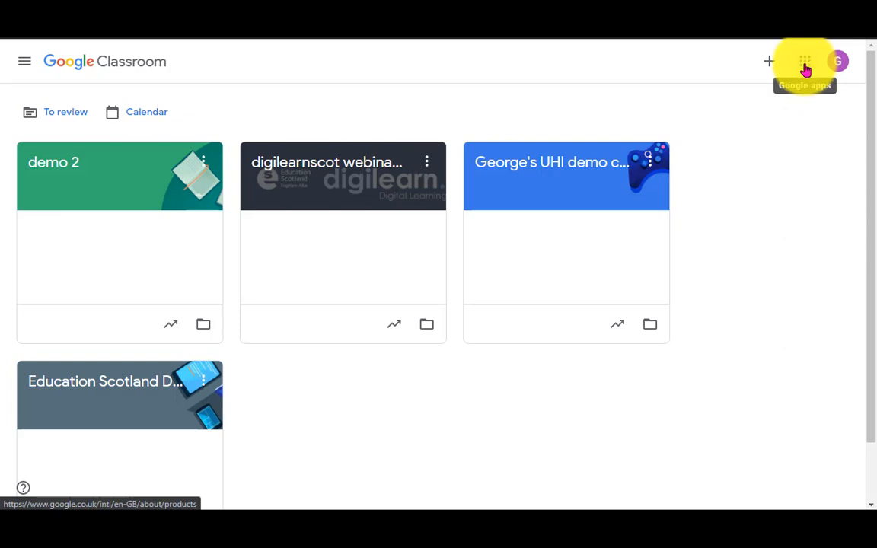
# Switch from Google Classroom to Google Docs
pyautogui.click(805, 67)
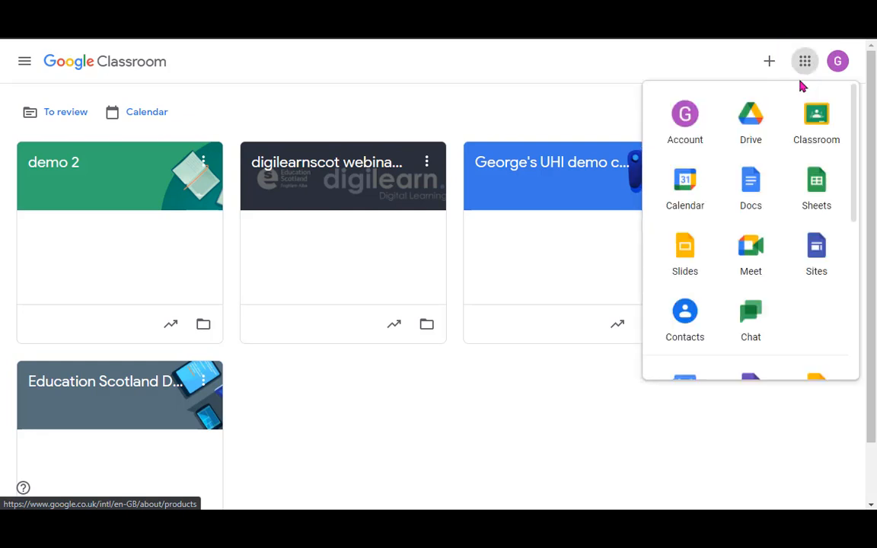
pyautogui.click(751, 183)
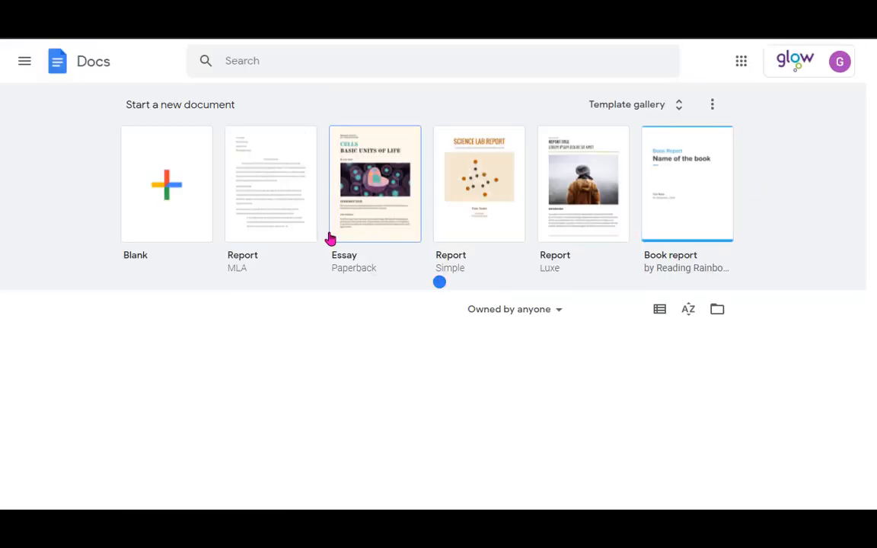
pyautogui.click(26, 64)
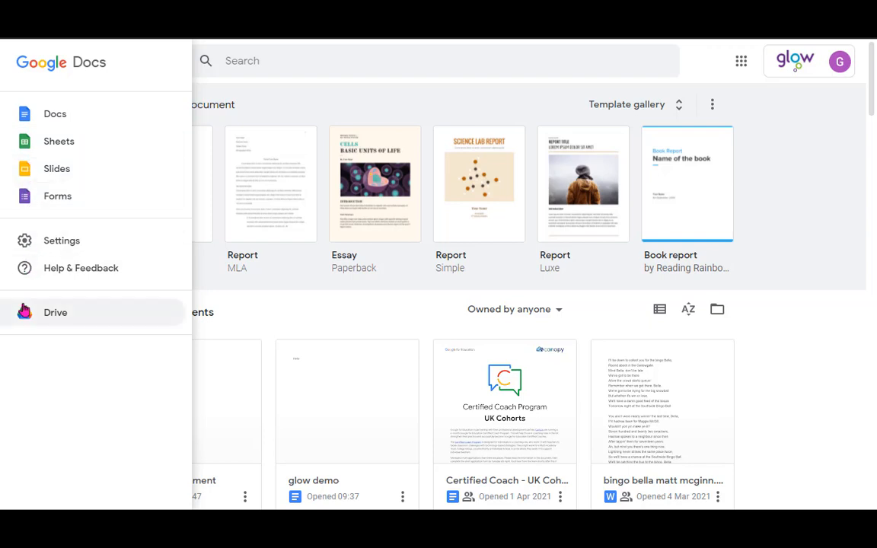
pyautogui.click(743, 62)
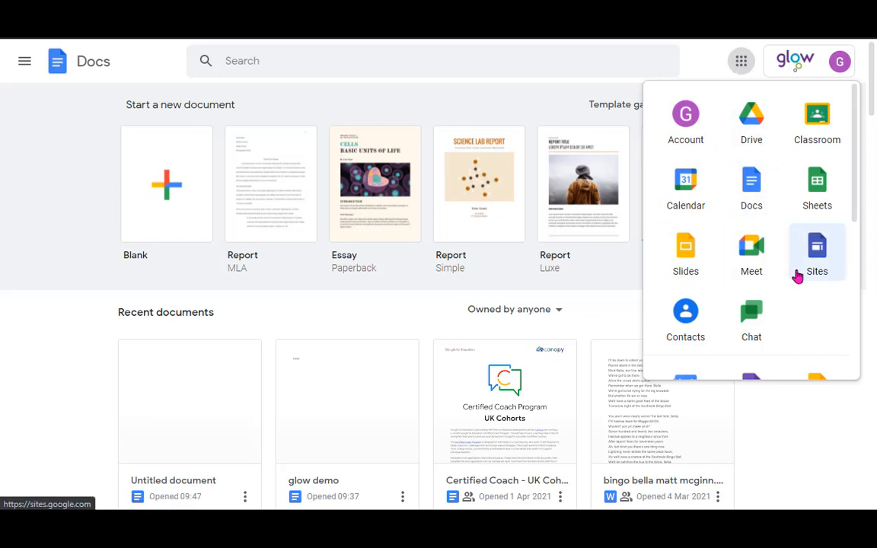
pyautogui.scroll(-5, 792, 285)
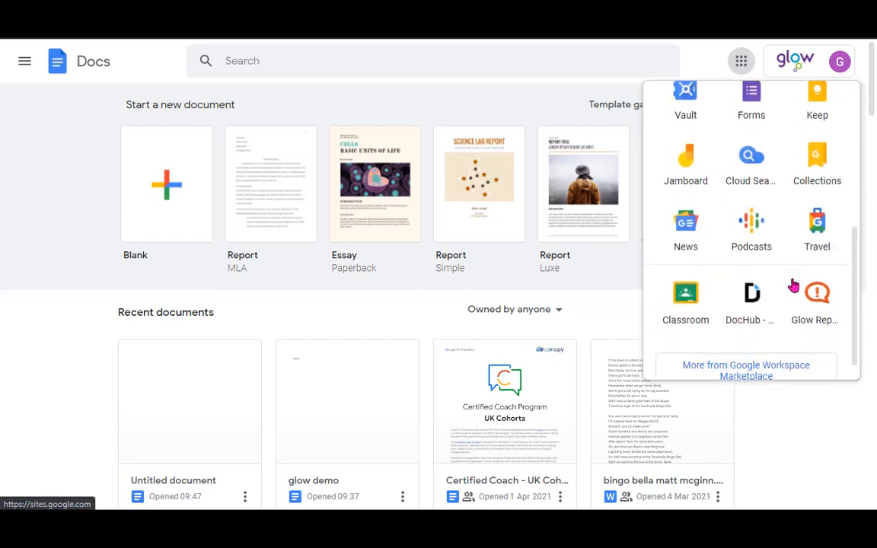
pyautogui.scroll(5, 792, 288)
pyautogui.click(50, 252)
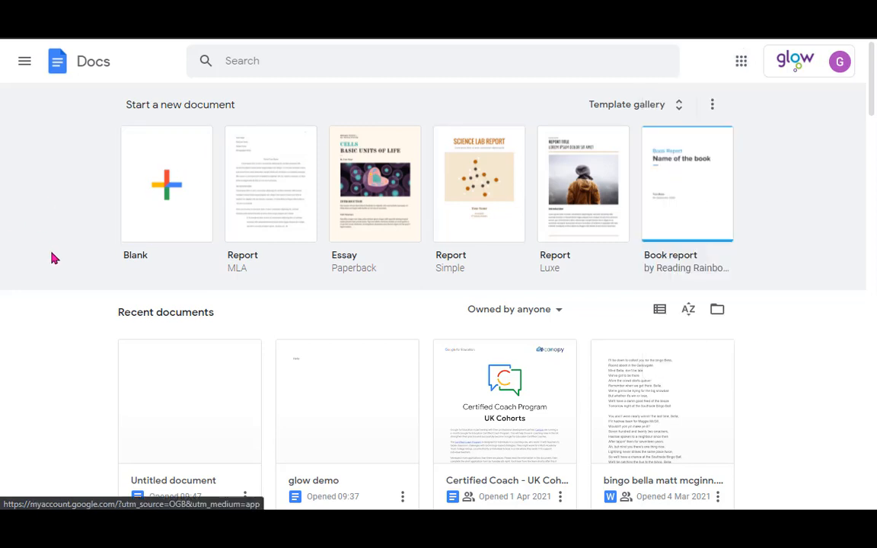
# Browse the general templates in the template gallery, and look through the recent documents on the Docs home page
pyautogui.click(73, 250)
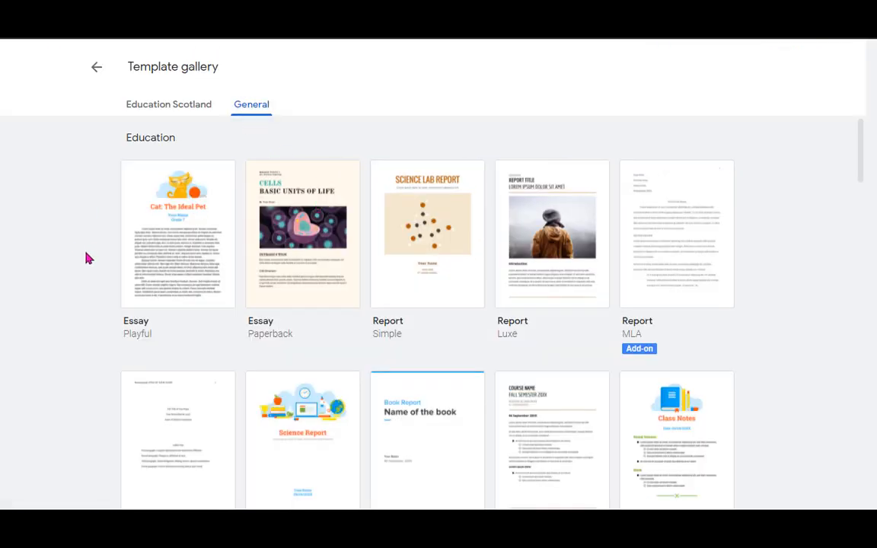
pyautogui.scroll(-6, 86, 255)
pyautogui.scroll(-8, 87, 253)
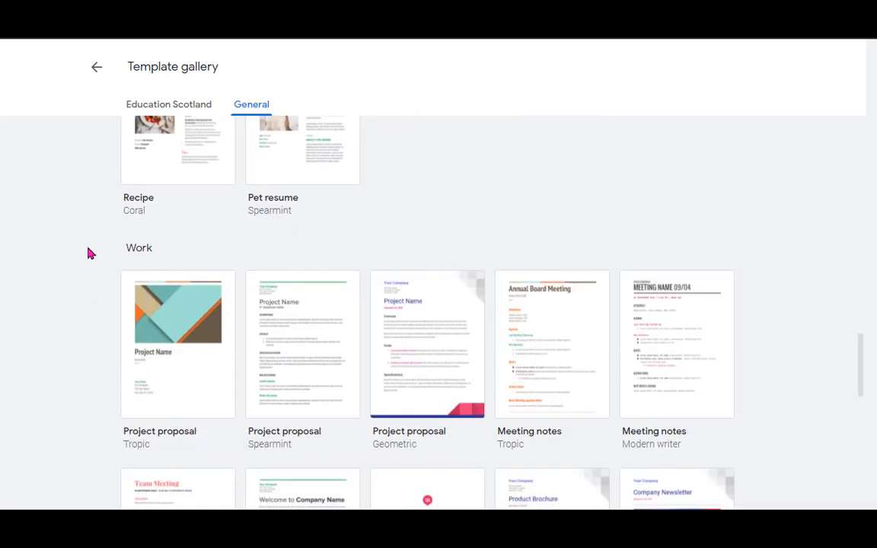
pyautogui.click(96, 68)
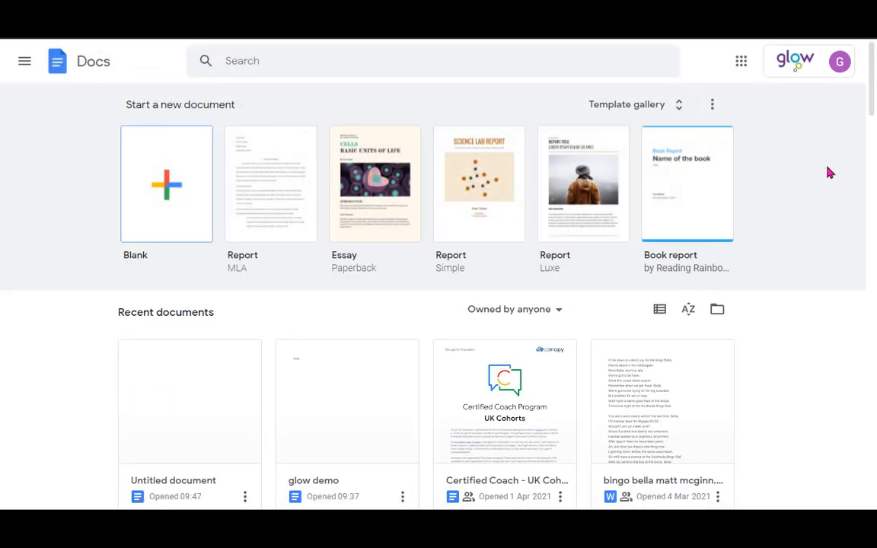
pyautogui.scroll(-2, 643, 218)
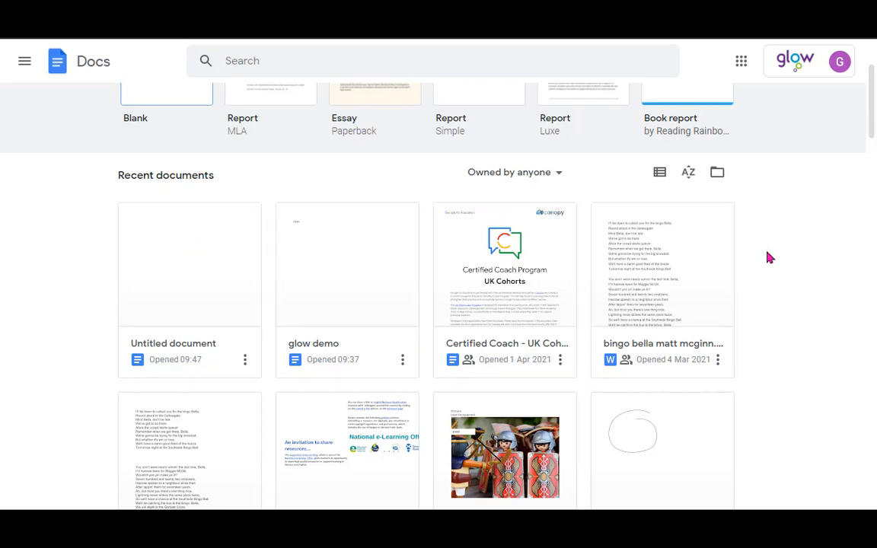
pyautogui.scroll(-1, 769, 257)
pyautogui.scroll(-5, 768, 259)
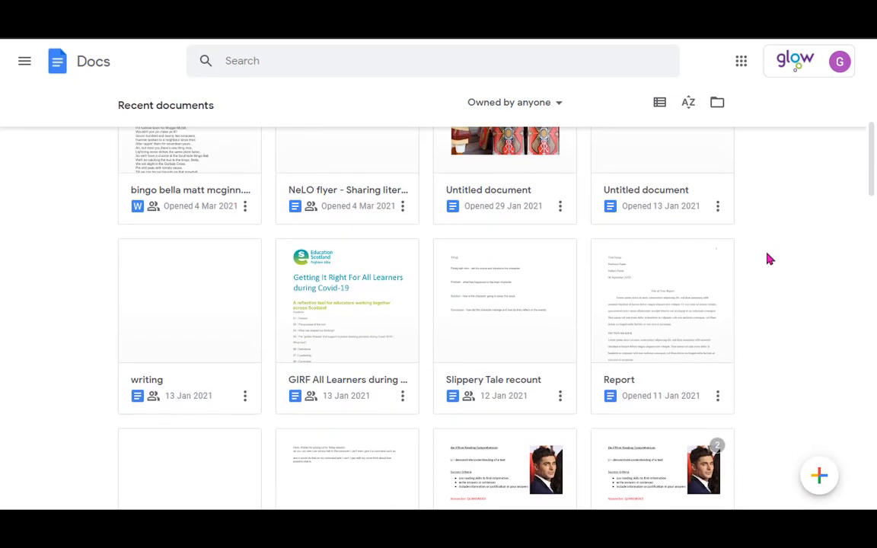
pyautogui.scroll(-4, 768, 258)
pyautogui.scroll(12, 769, 258)
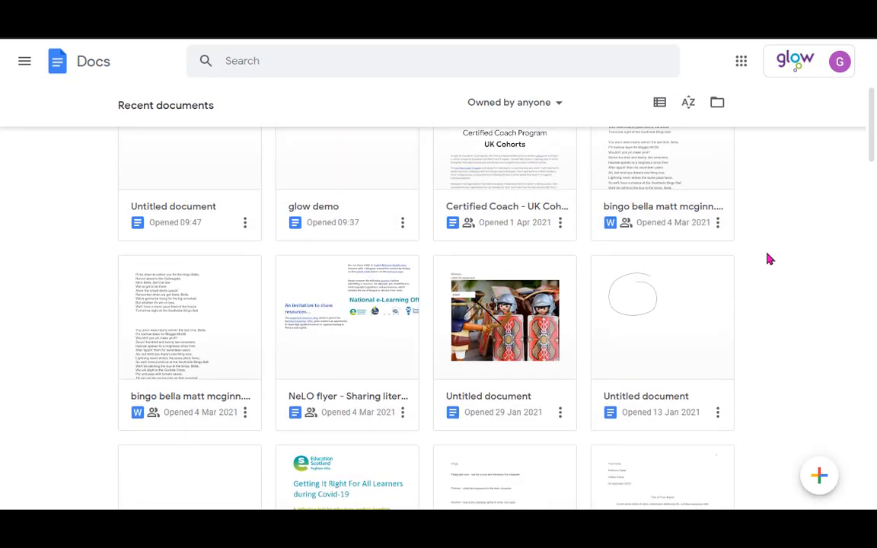
# Filter the recent documents to show only those owned by me
pyautogui.click(558, 312)
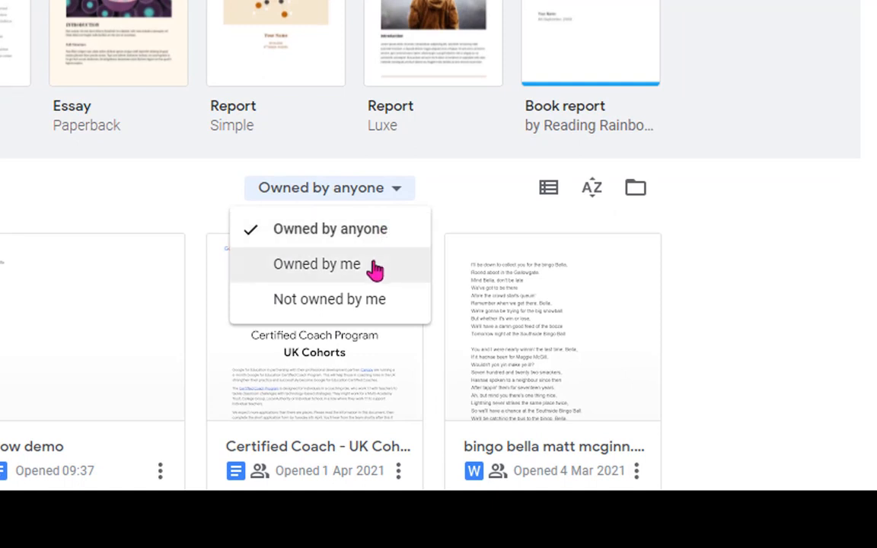
pyautogui.click(375, 270)
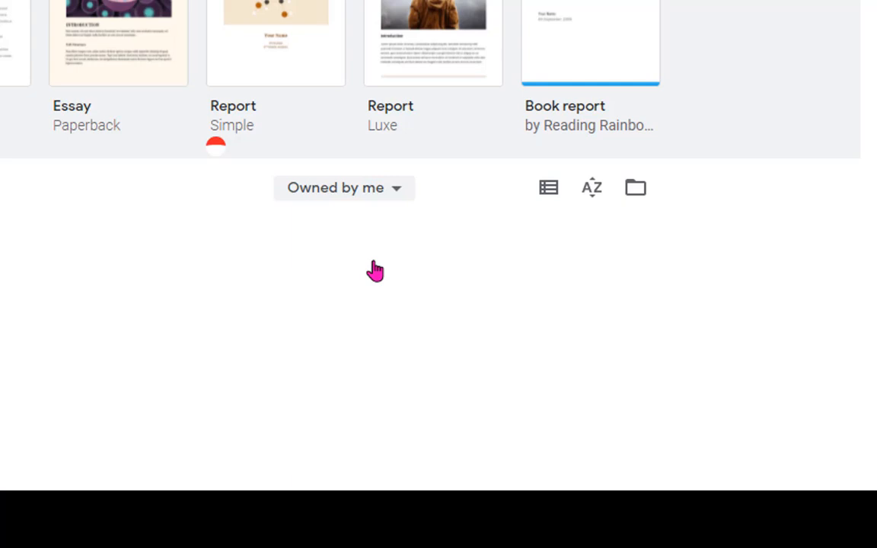
pyautogui.click(396, 190)
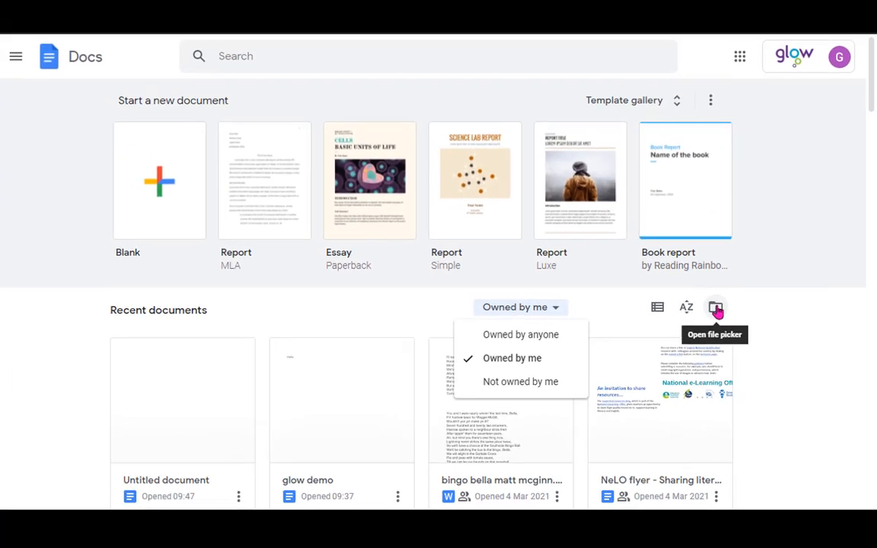
pyautogui.click(761, 329)
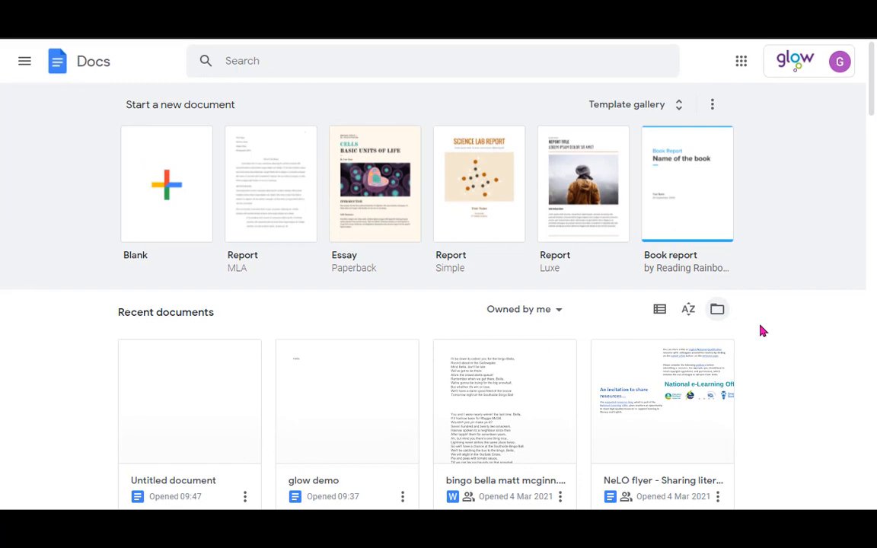
# Create a new blank document from the Docs home page
pyautogui.scroll(-6, 757, 331)
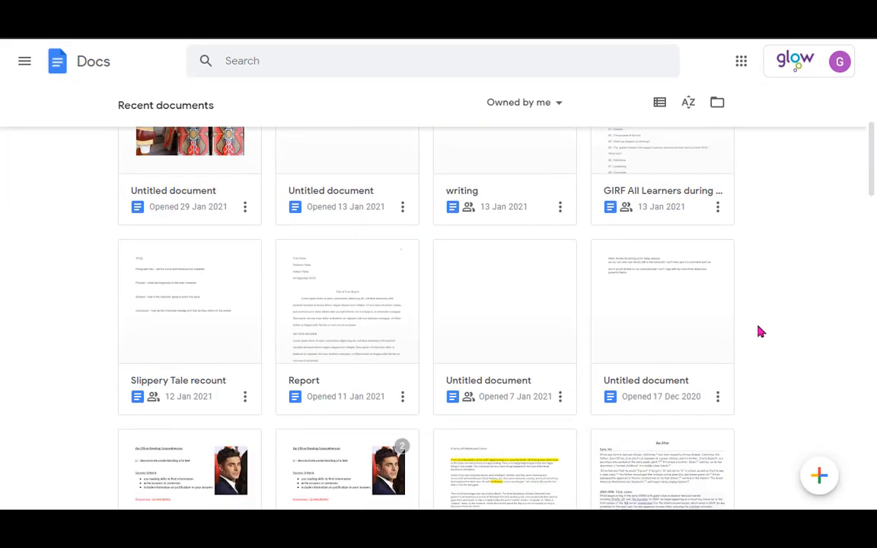
pyautogui.scroll(-2, 760, 331)
pyautogui.click(825, 487)
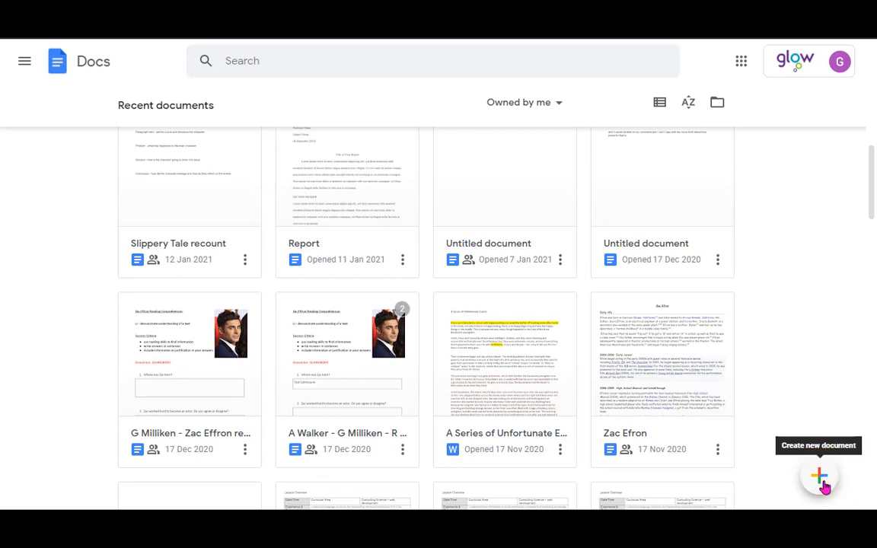
pyautogui.click(824, 487)
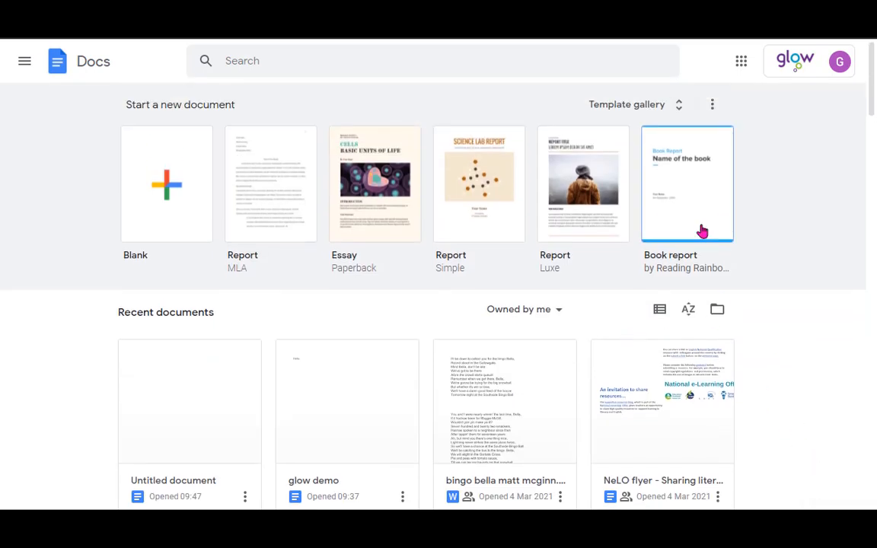
pyautogui.click(176, 192)
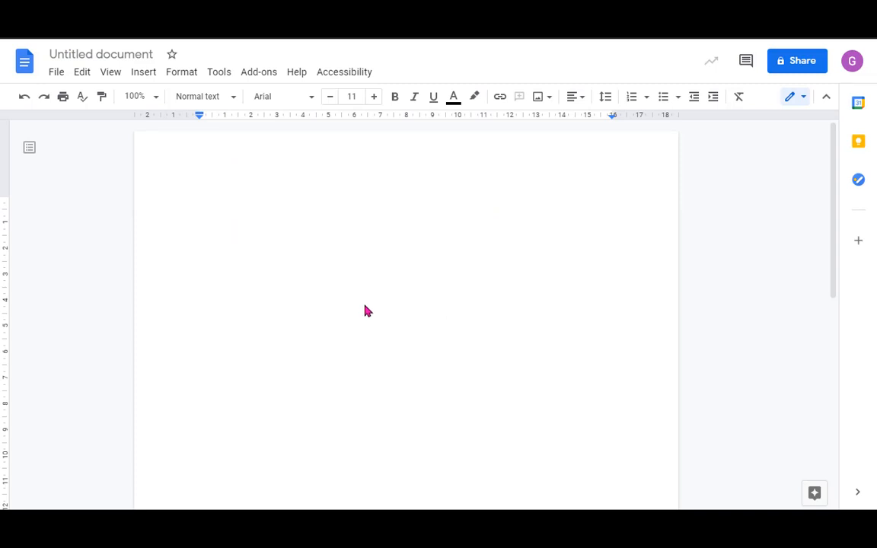
# Rename the untitled document as "glow demo 1"
pyautogui.click(116, 54)
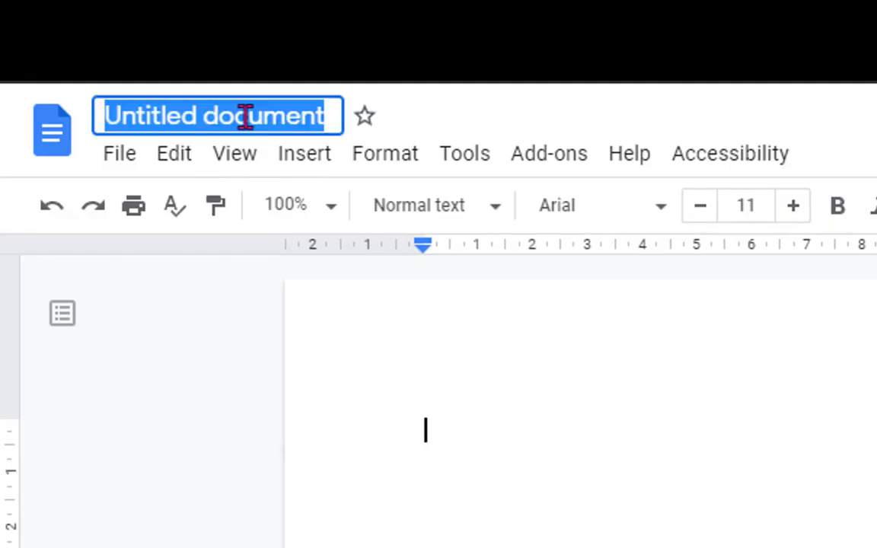
pyautogui.write('glow d')
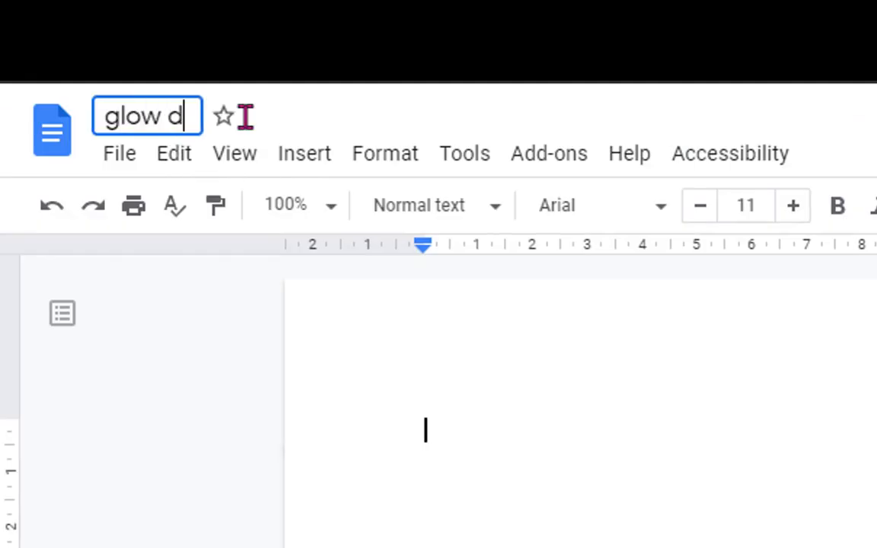
pyautogui.write('emo 1')
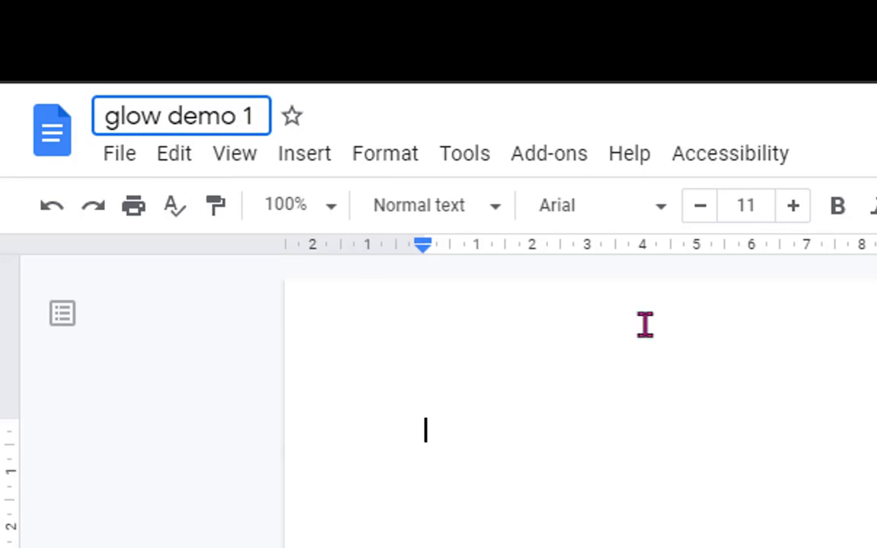
pyautogui.press('Return')
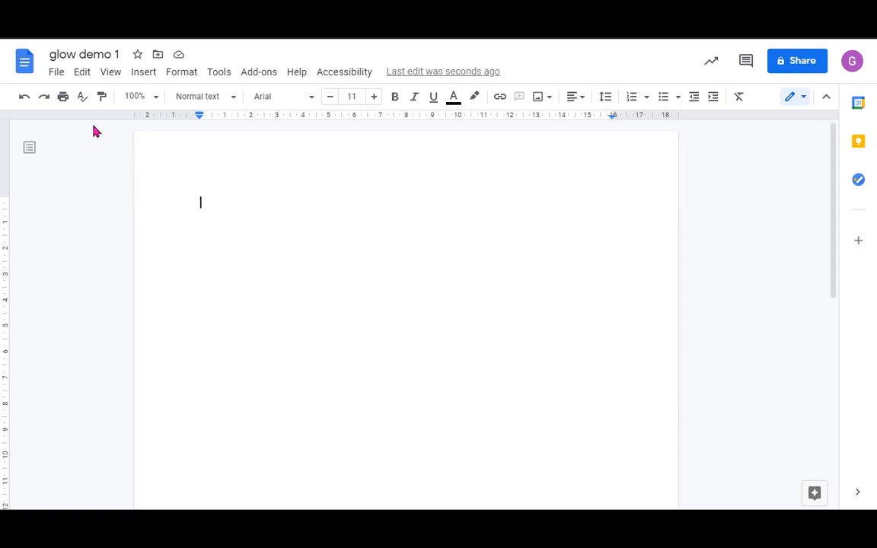
pyautogui.click(57, 73)
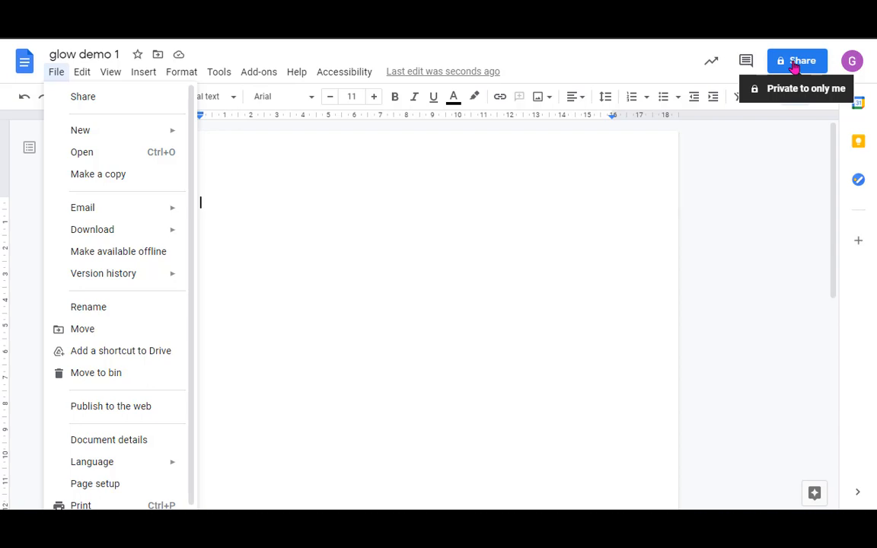
pyautogui.moveTo(114, 129)
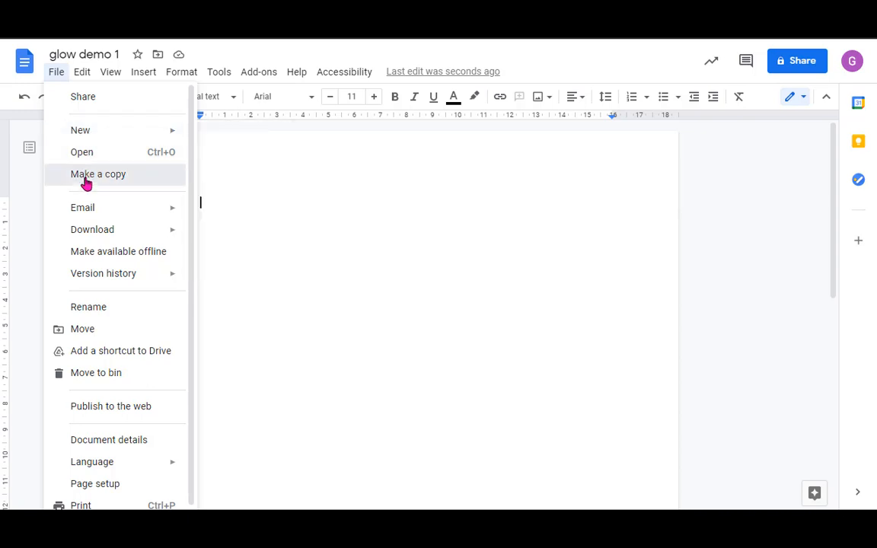
pyautogui.click(86, 178)
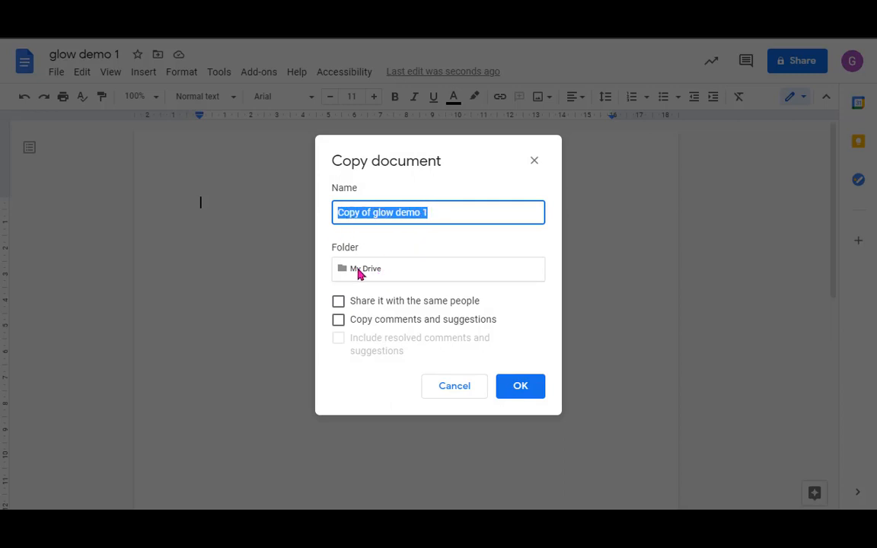
pyautogui.click(460, 388)
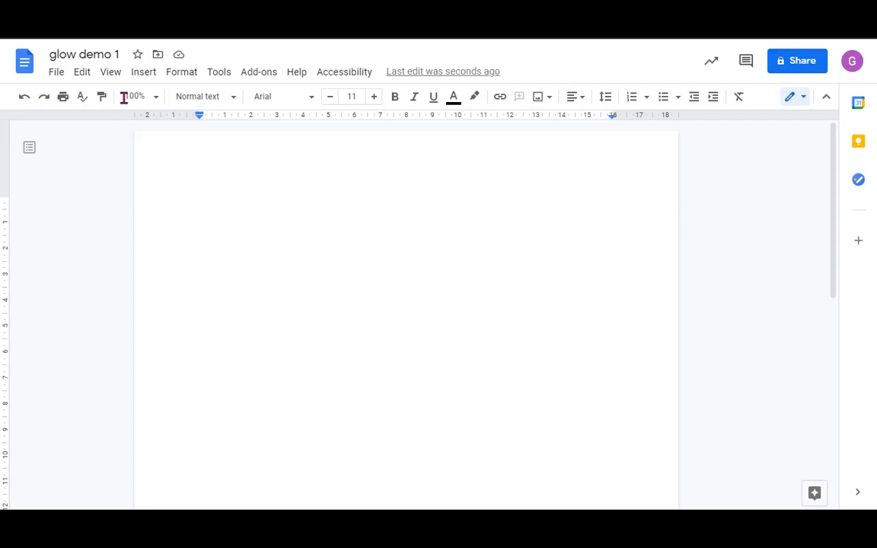
pyautogui.click(56, 75)
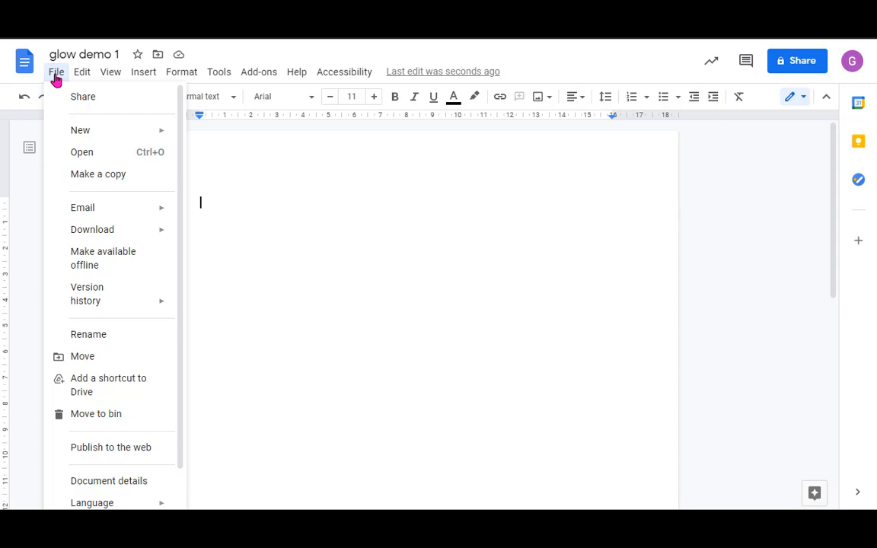
pyautogui.moveTo(107, 232)
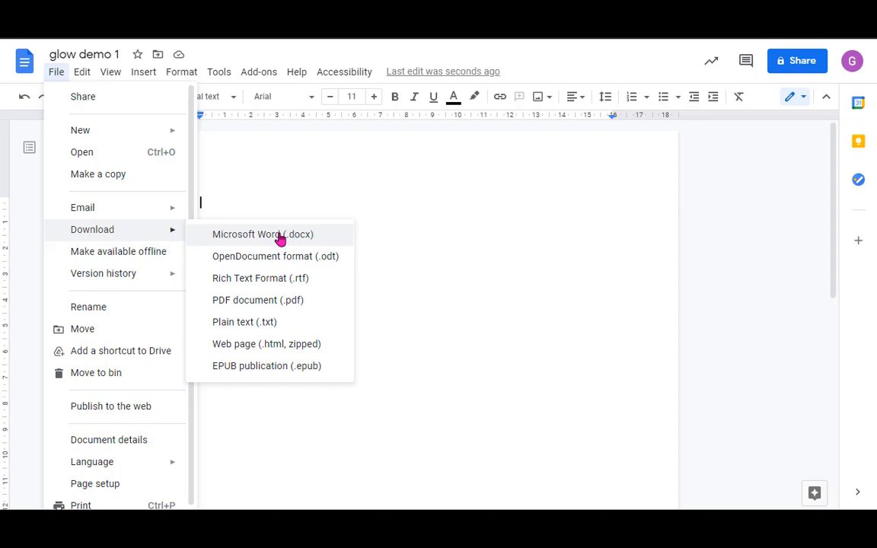
pyautogui.click(250, 216)
# Write "Hello and welcome to" in the document, dismissing the Smart Compose tip and accepting the suggested words
pyautogui.write('hell')
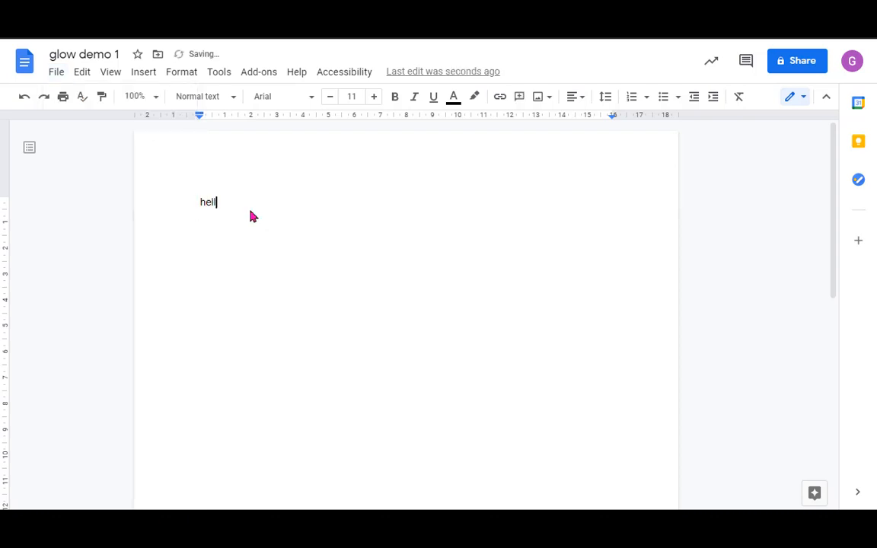
pyautogui.write('o and')
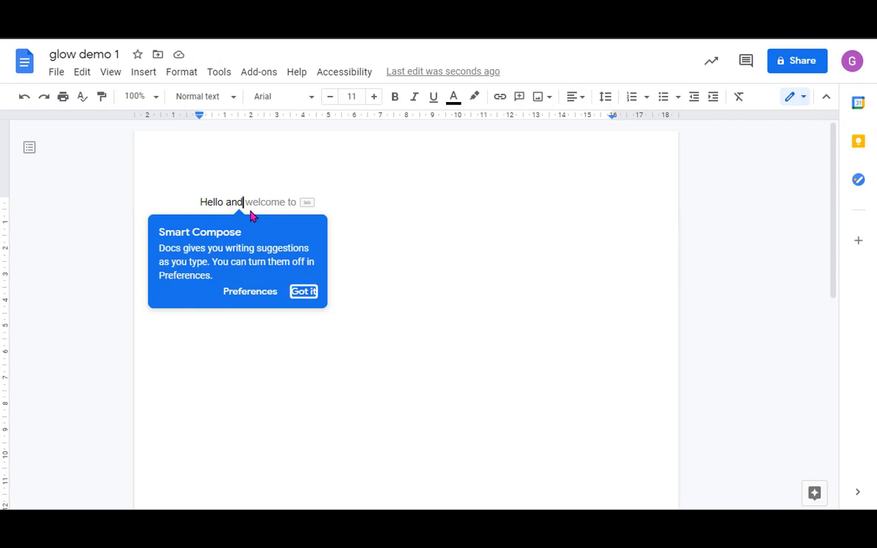
pyautogui.hotkey('shift', 'Tab')
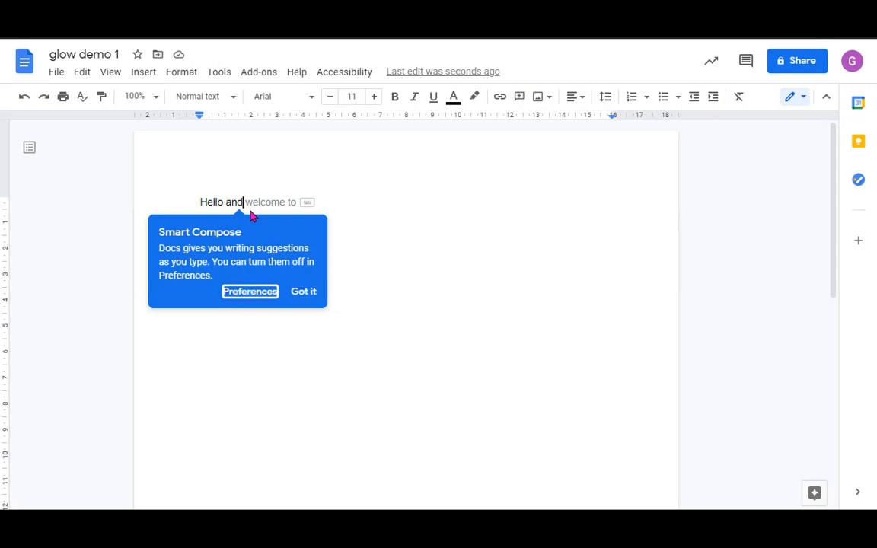
pyautogui.press('Tab')
pyautogui.press('Tab')
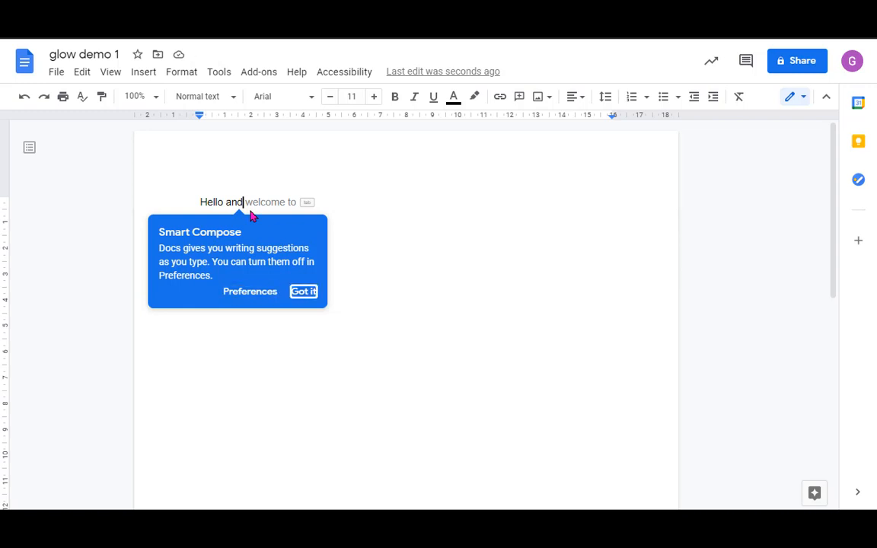
pyautogui.press('Return')
pyautogui.press('Tab')
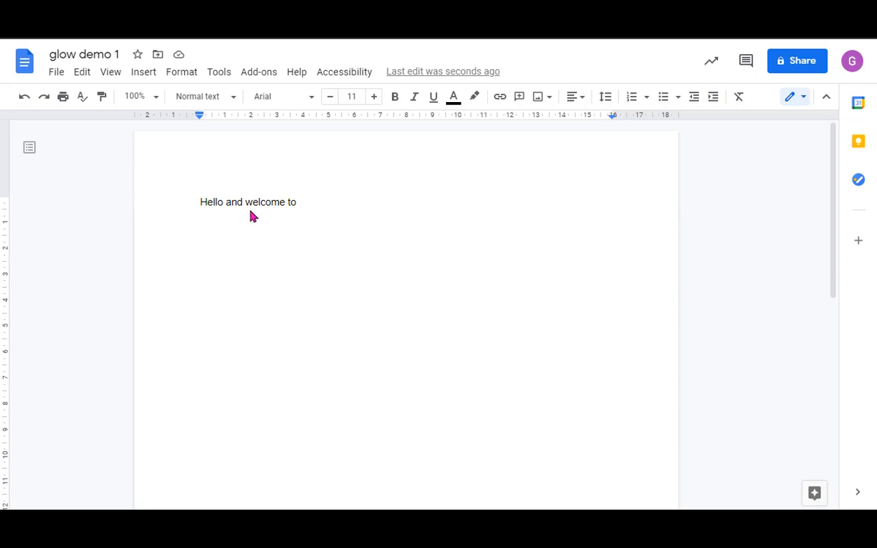
# Finish the opening sentence with "this video." and start a new line below it
pyautogui.write('this video')
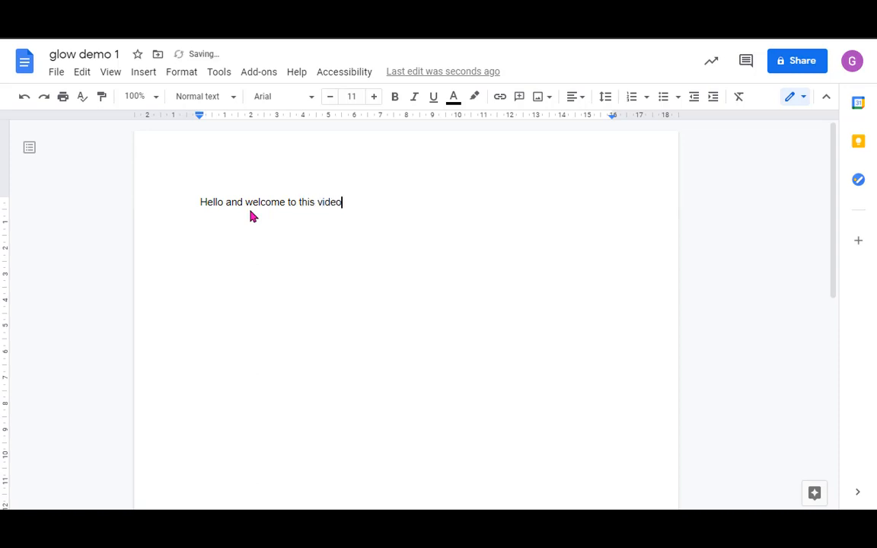
pyautogui.write('.')
pyautogui.press('Return')
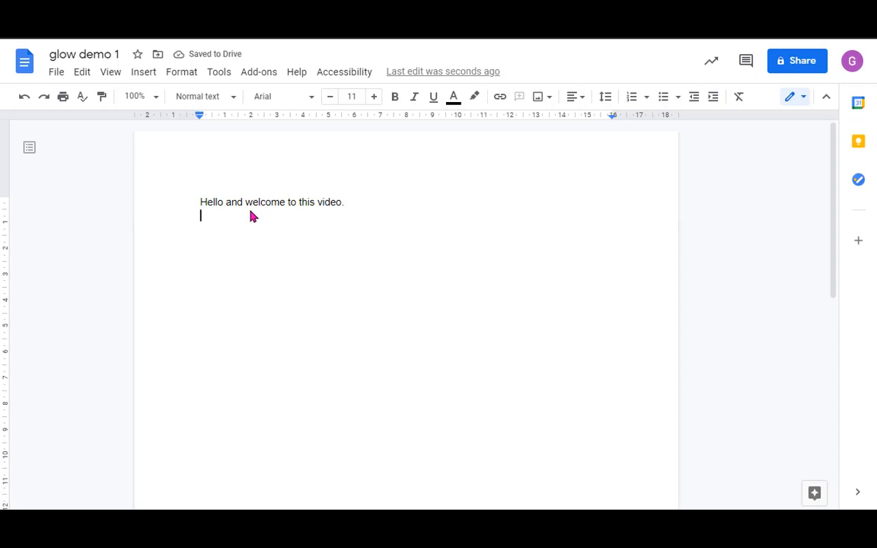
# Dictate a paragraph about speaking to the computer with Voice typing in English (UK), allowing microphone access and stopping the recording at the end
pyautogui.click(229, 79)
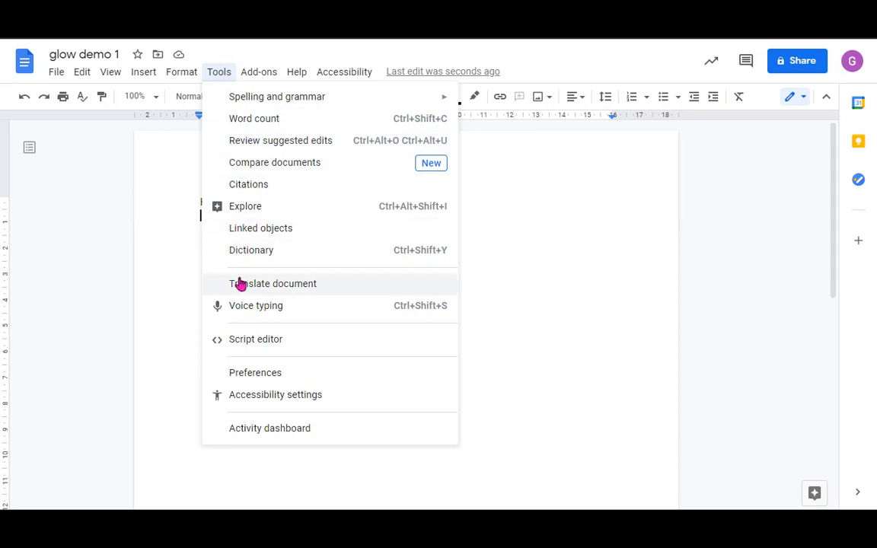
pyautogui.moveTo(245, 102)
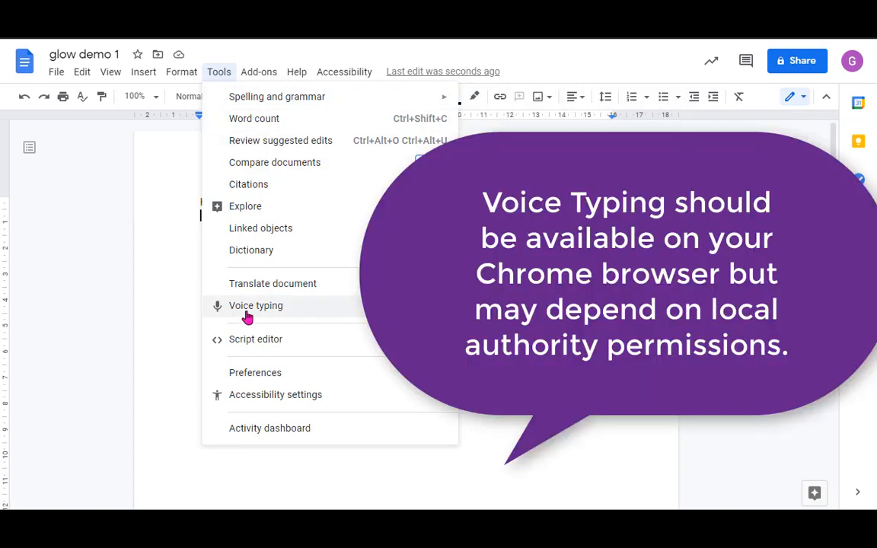
pyautogui.click(247, 314)
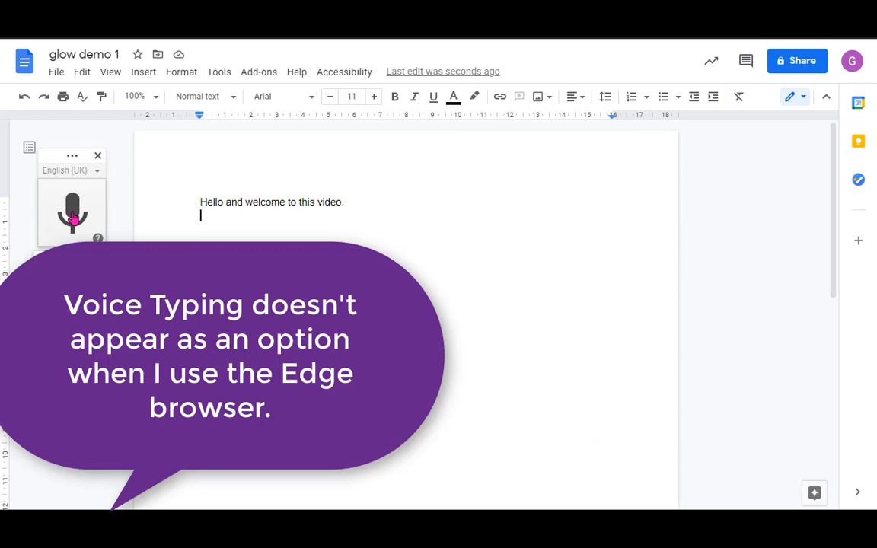
pyautogui.click(73, 215)
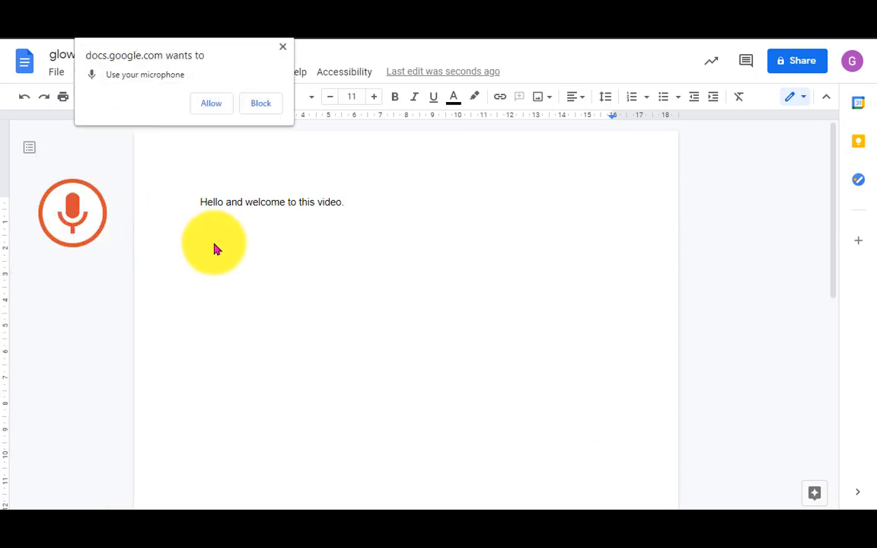
pyautogui.click(207, 107)
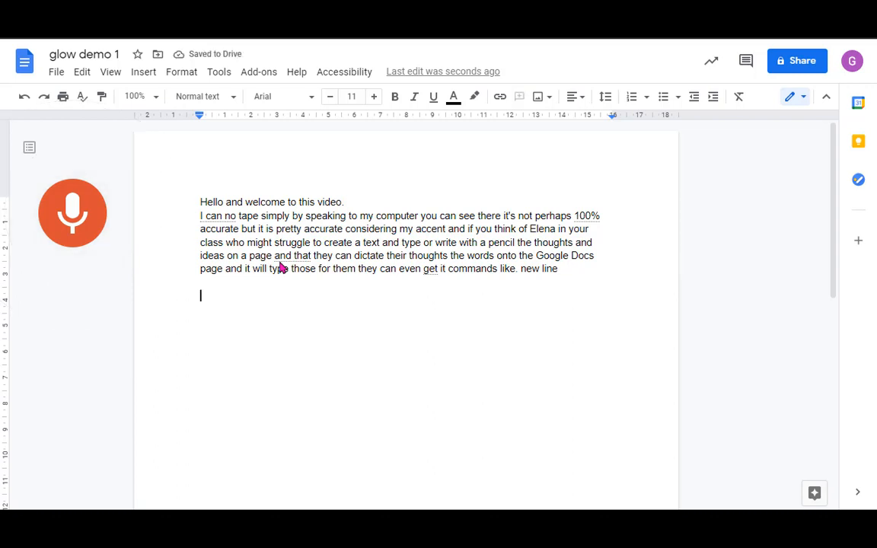
pyautogui.click(55, 217)
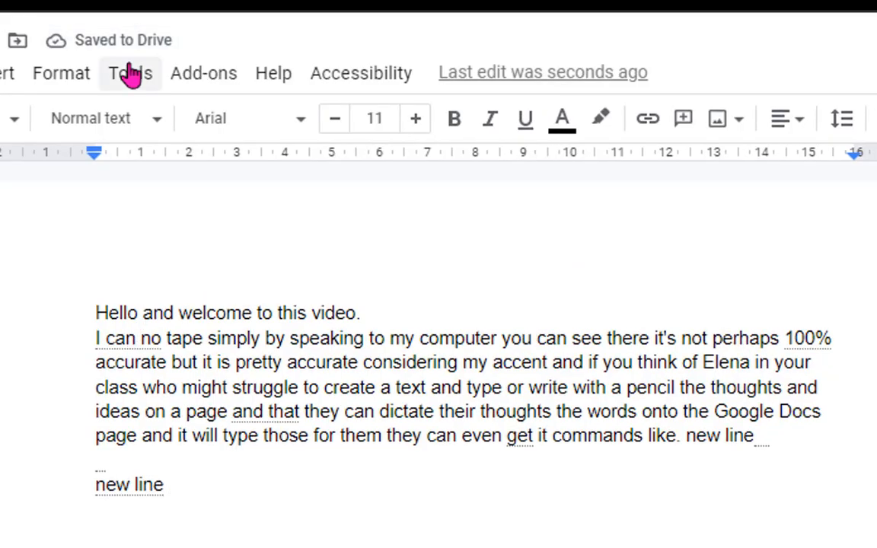
# Correct the flagged phrase "I can no" to the suggested "I can now" at the start of the dictated paragraph
pyautogui.click(131, 74)
pyautogui.click(340, 358)
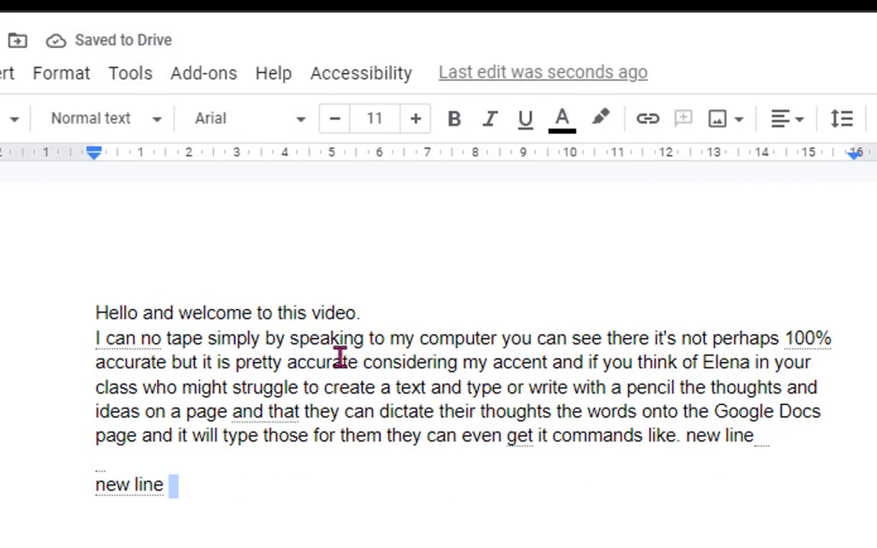
pyautogui.click(137, 337)
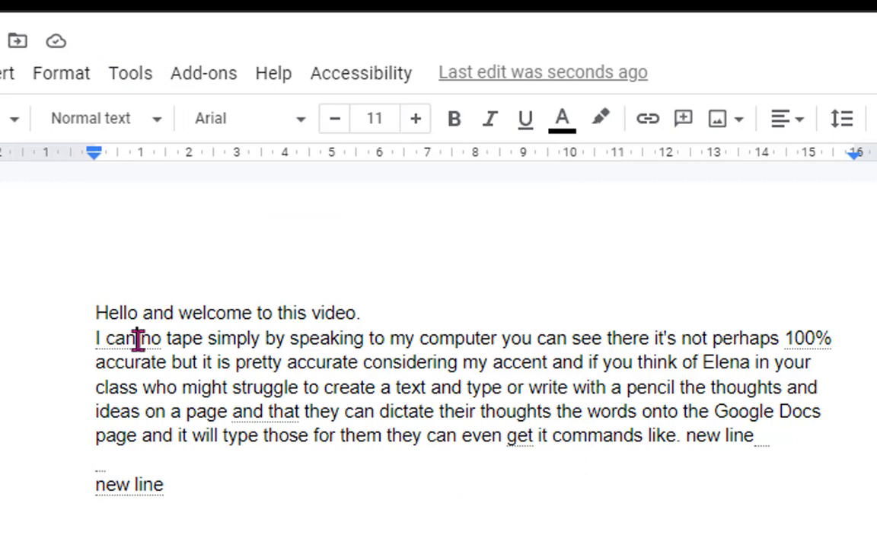
pyautogui.rightClick(137, 337)
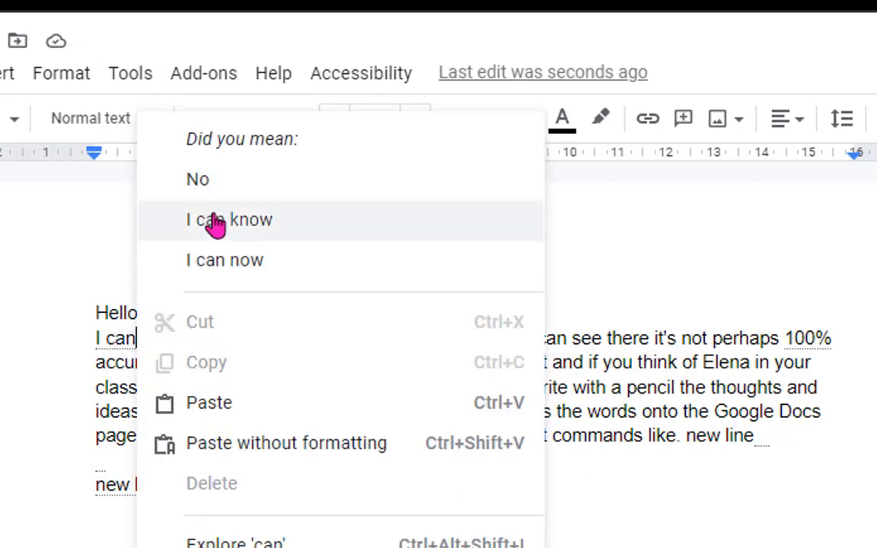
pyautogui.click(221, 266)
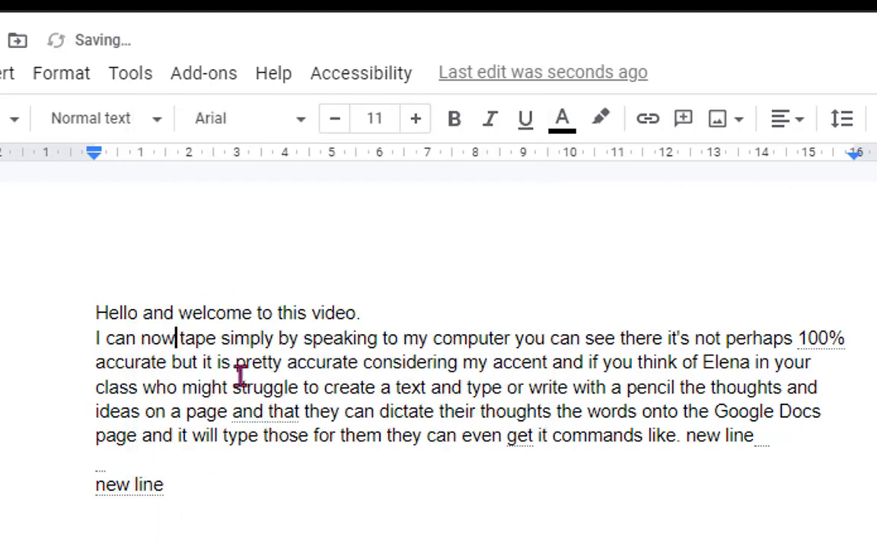
# Replace the flagged "and that" with the suggested "but", and the flagged "get" with "give", in the dictated paragraph
pyautogui.rightClick(288, 409)
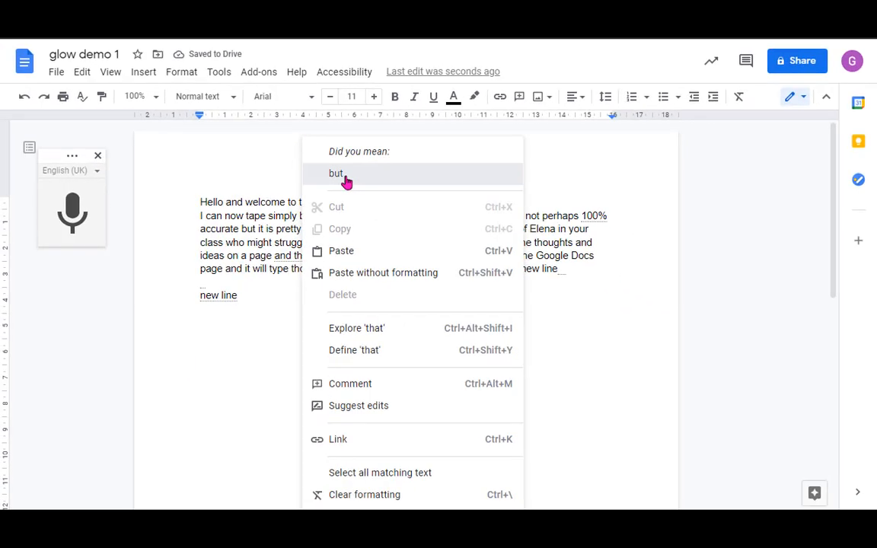
pyautogui.click(335, 174)
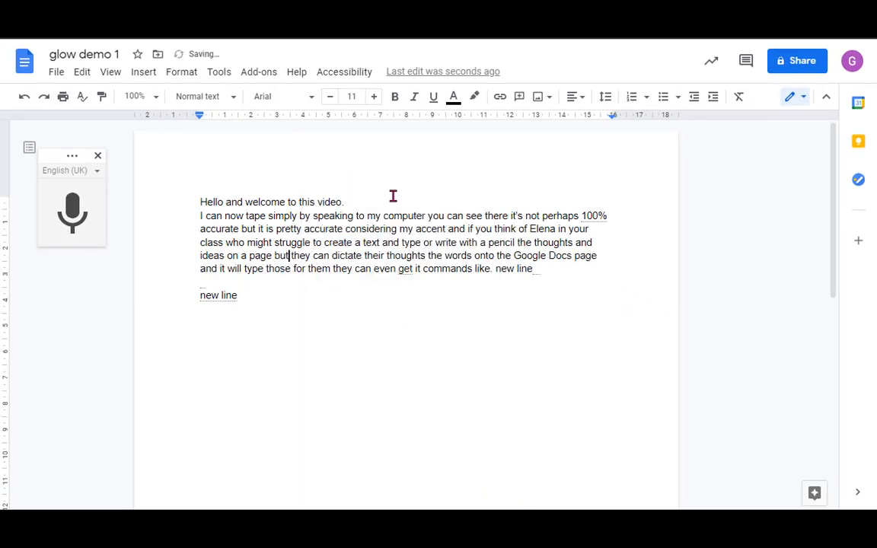
pyautogui.rightClick(403, 269)
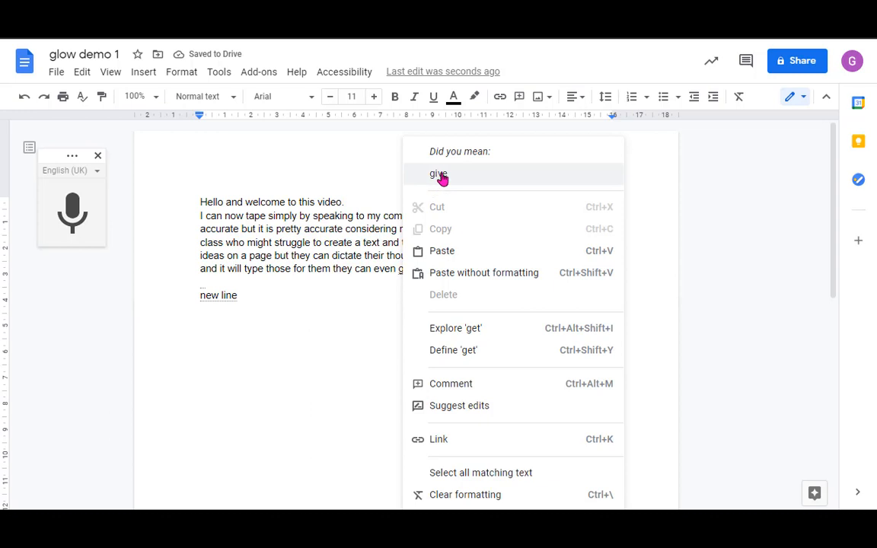
pyautogui.click(360, 348)
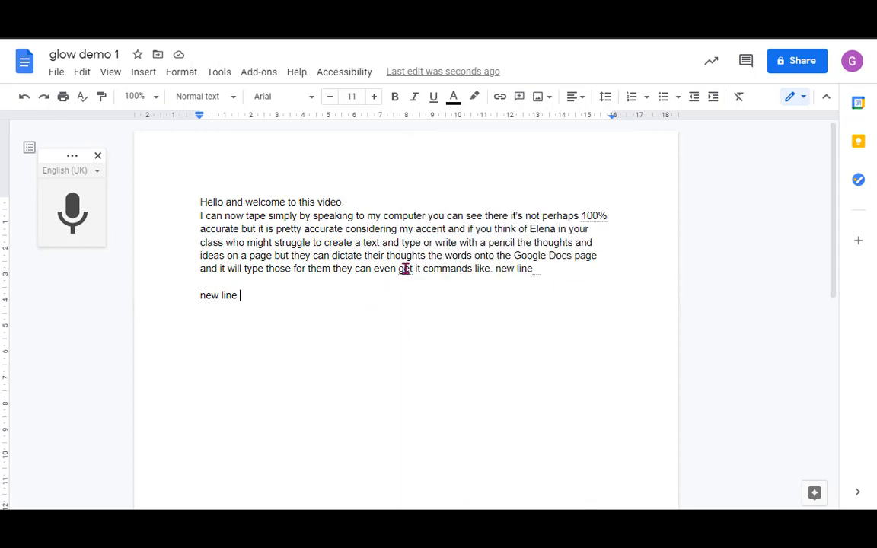
pyautogui.rightClick(403, 268)
pyautogui.click(440, 174)
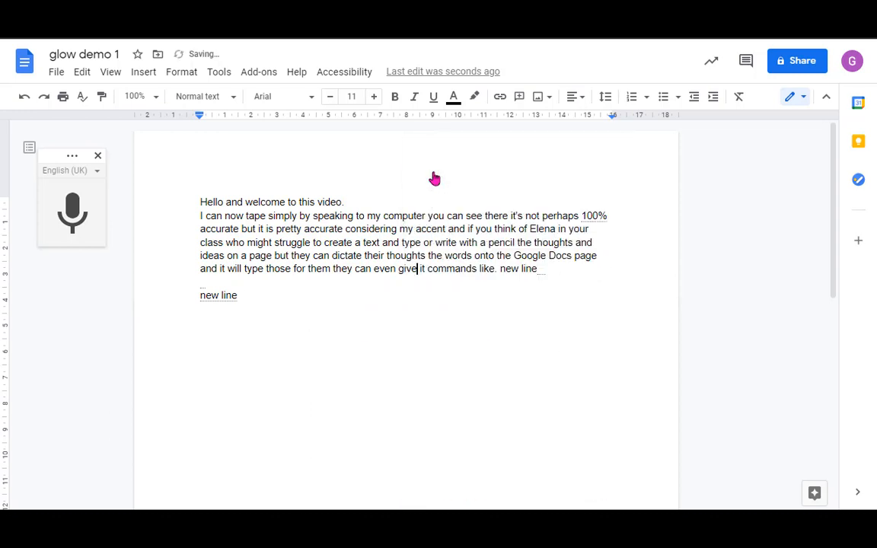
# Accept the suggestion "new paragraph and" after "new line", and delete the trailing "new paragraph and new line" from the dictated text
pyautogui.rightClick(542, 271)
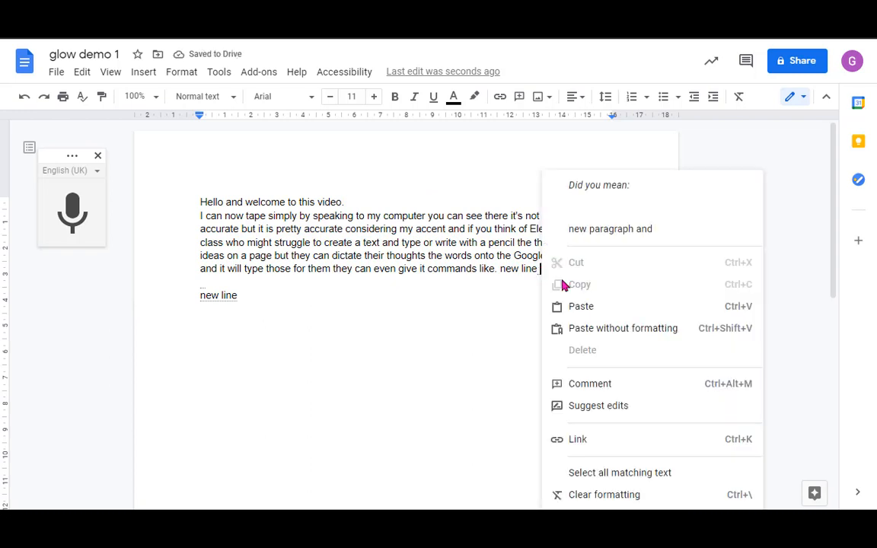
pyautogui.click(602, 236)
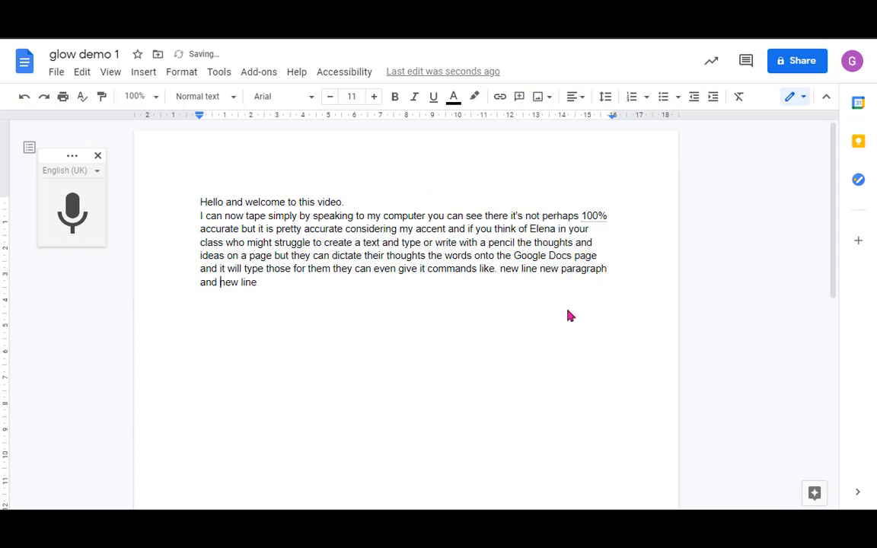
pyautogui.moveTo(540, 271); pyautogui.dragTo(271, 289)
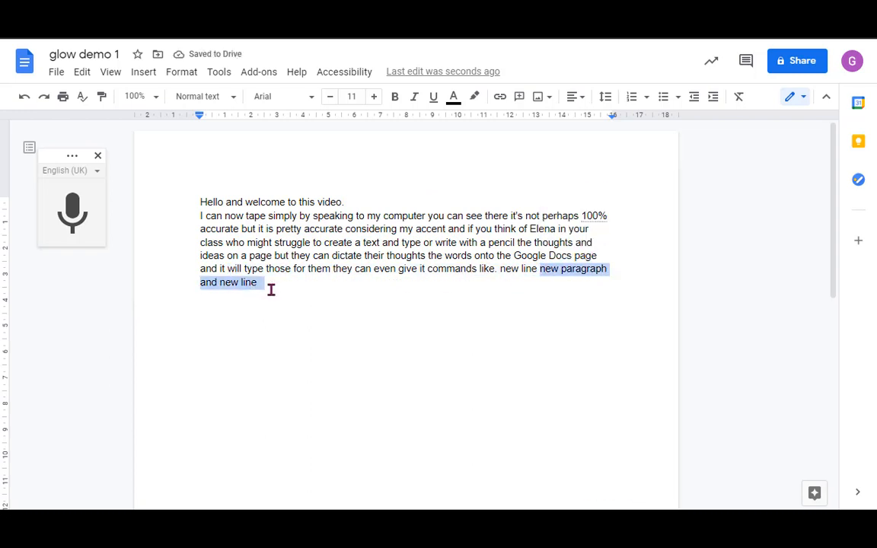
pyautogui.press('BackSpace')
pyautogui.press('Return')
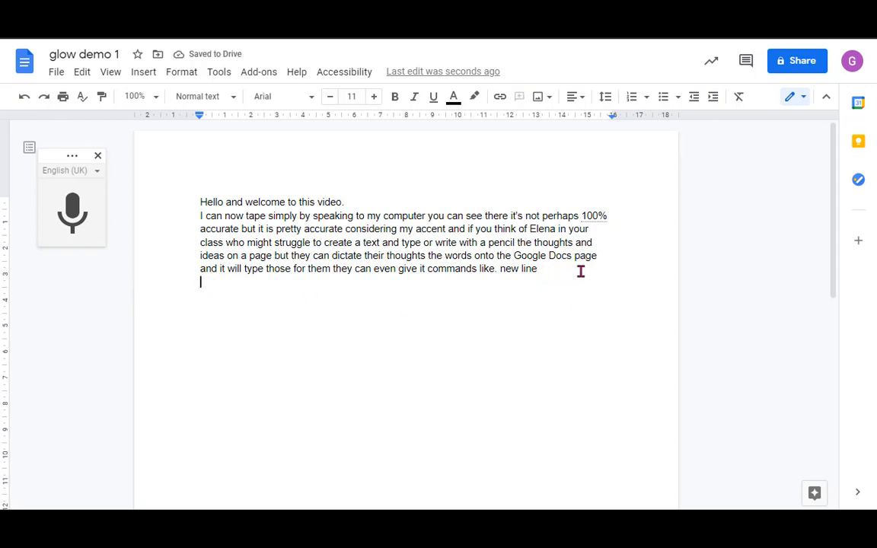
# Delete the leftover "new line" after "commands like." and start a fresh line
pyautogui.moveTo(555, 258); pyautogui.dragTo(500, 271)
pyautogui.press('BackSpace')
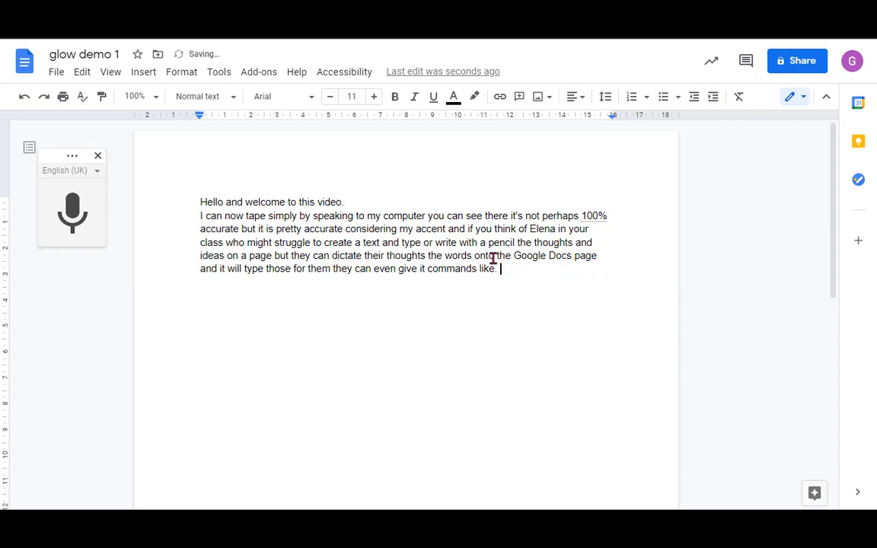
pyautogui.press('Return')
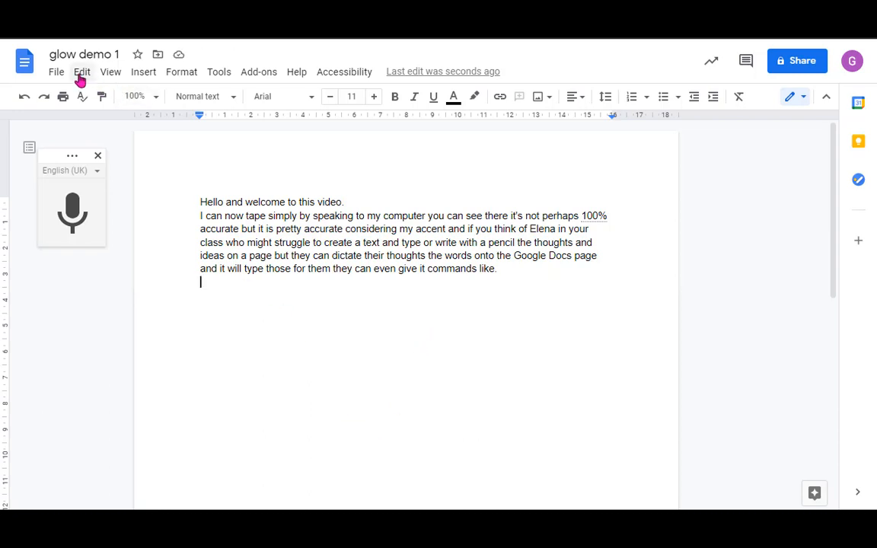
# Undo the recent edits back to the "new paragraph and new line" text, and redo its deletion
pyautogui.click(24, 97)
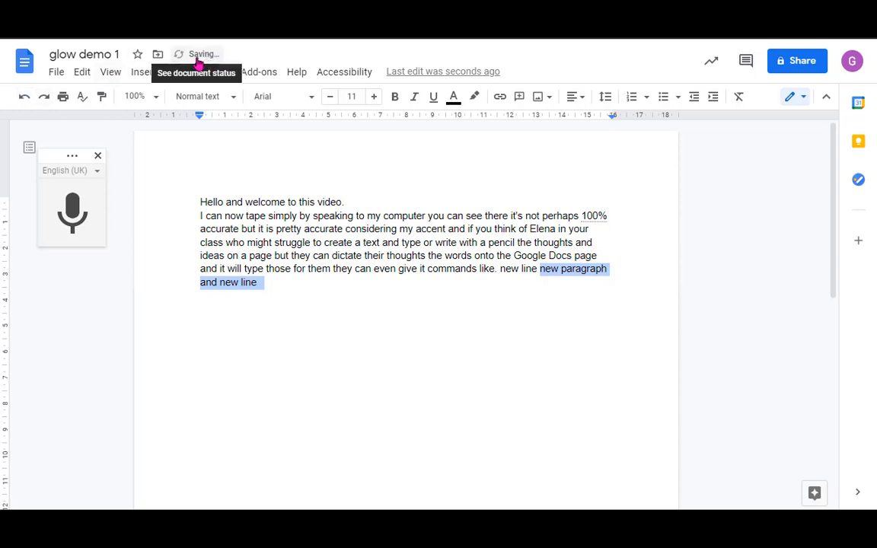
pyautogui.click(45, 97)
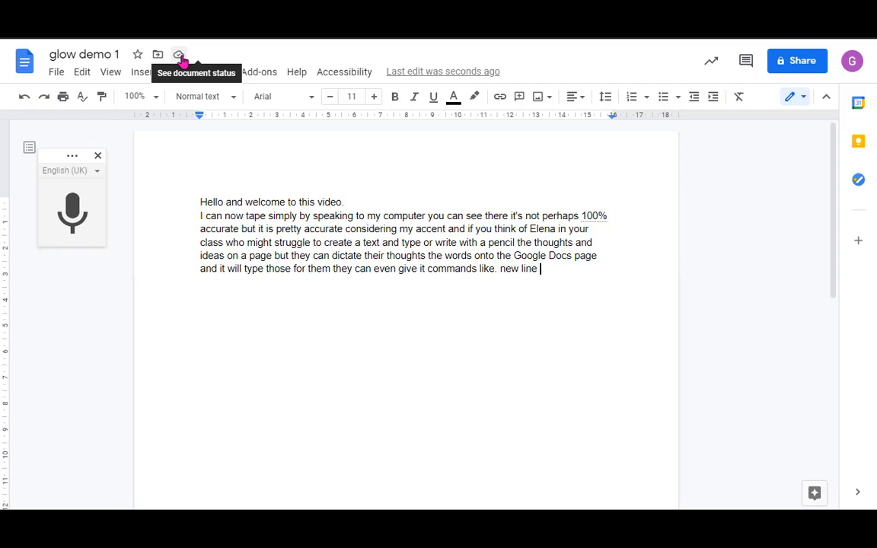
# Try to paste at the end of the document, dismiss the extension offer, and check the paste commands available for the text
pyautogui.click(82, 72)
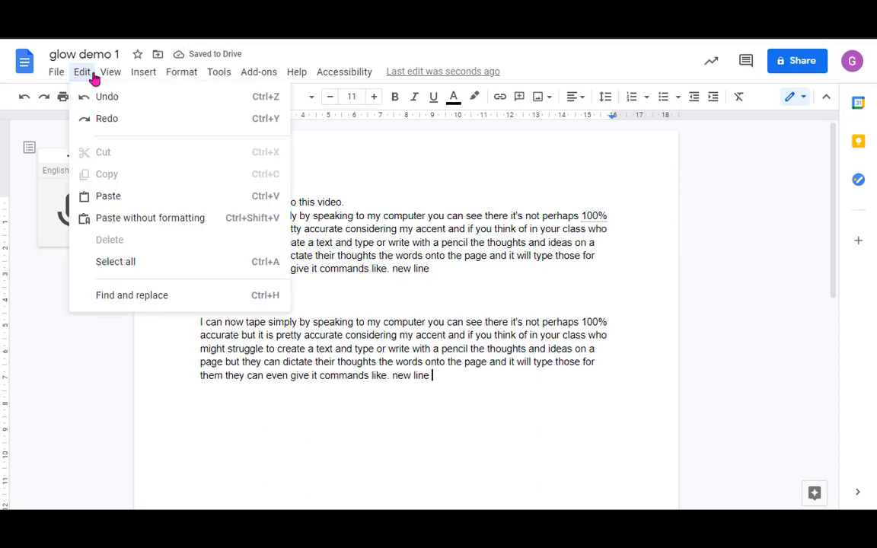
pyautogui.click(108, 197)
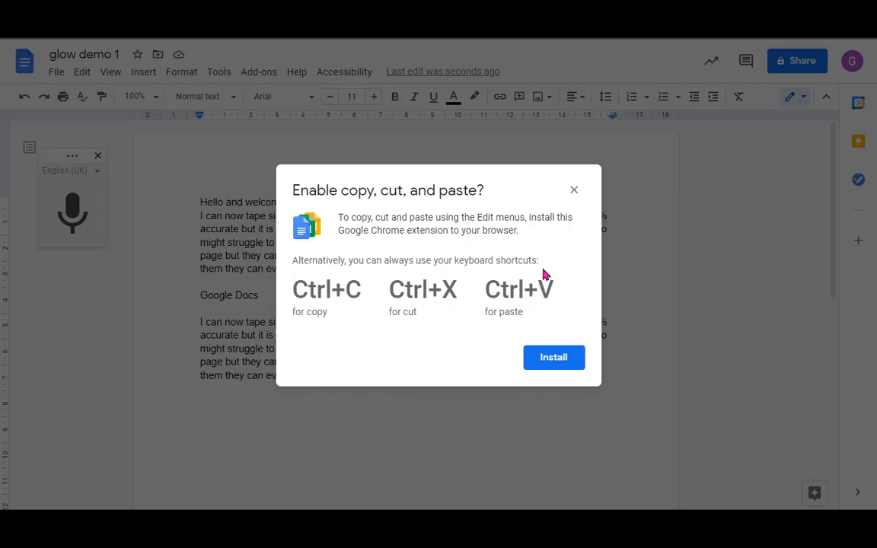
pyautogui.click(574, 191)
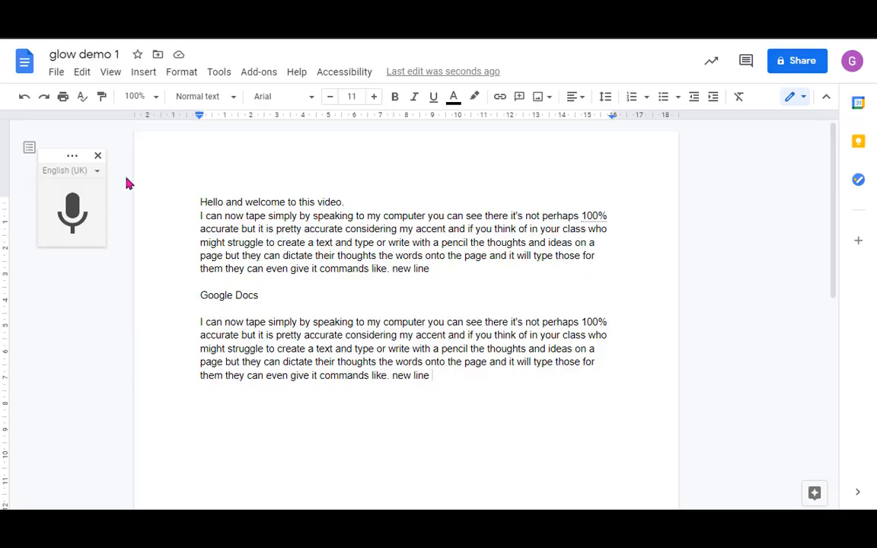
pyautogui.rightClick(382, 433)
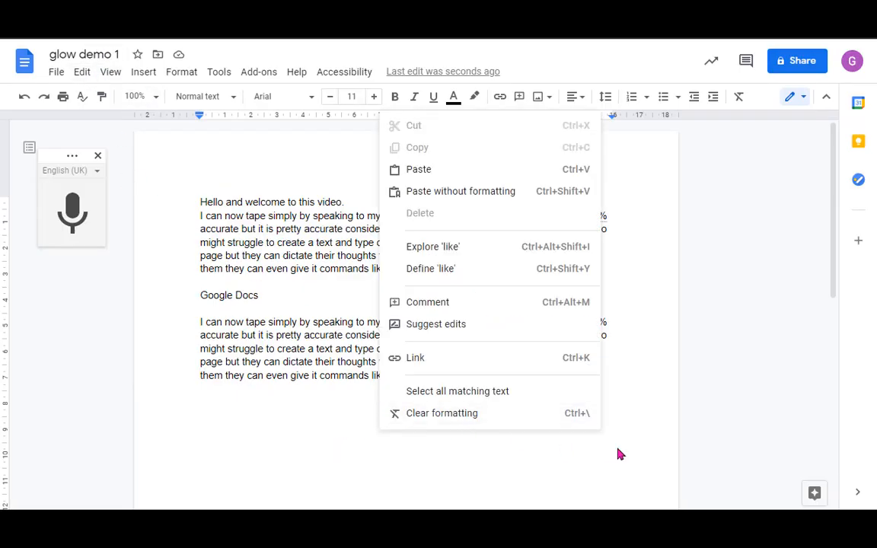
pyautogui.click(625, 373)
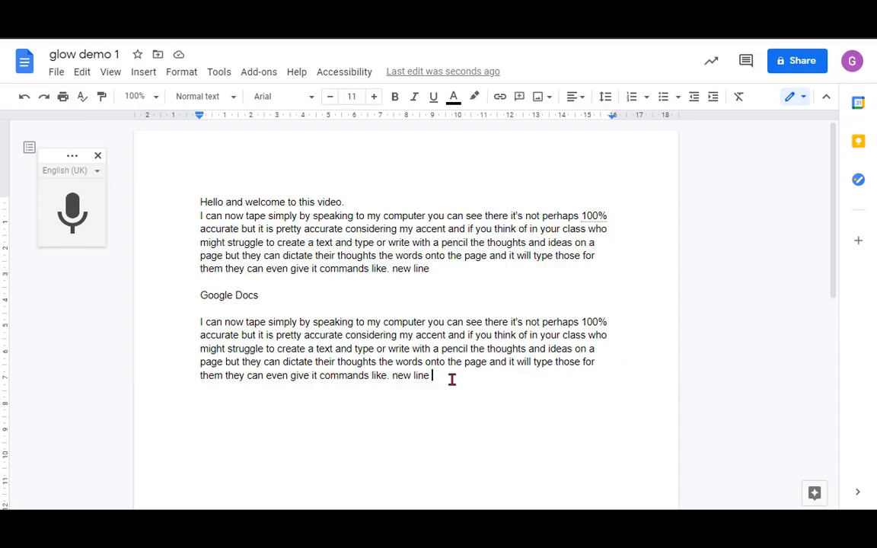